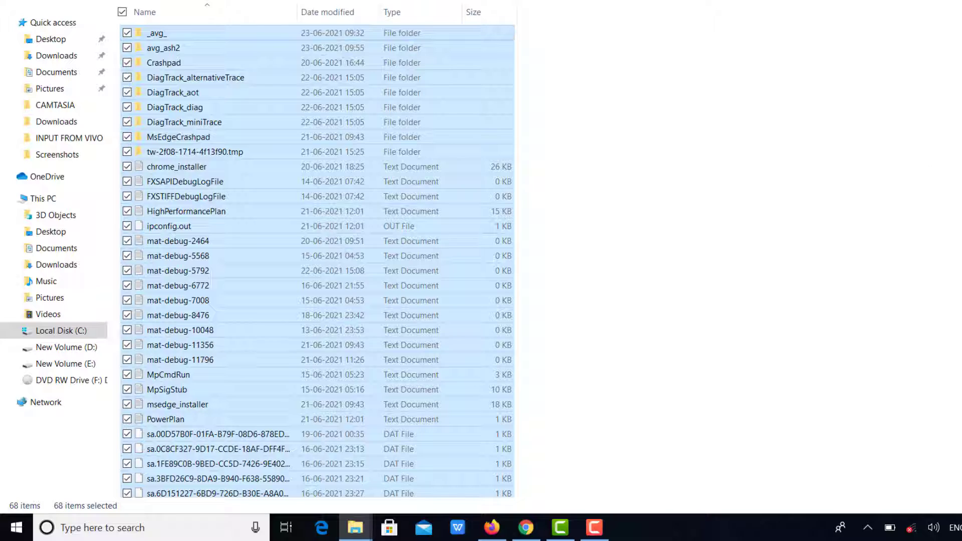
- Permanently delete all the selected files and folders, skipping every item that is in use
{"action": "key", "text": "shift+Delete"}
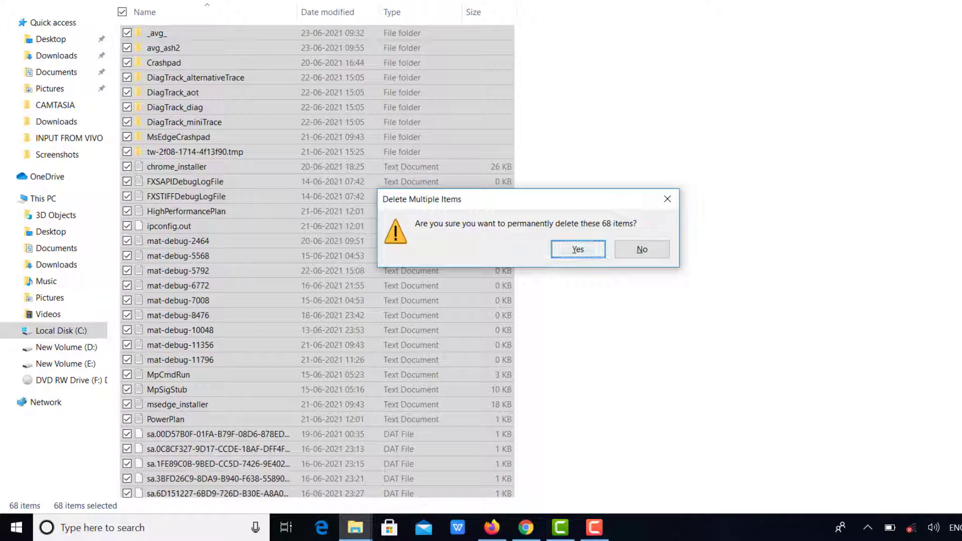
{"action": "key", "text": "Return"}
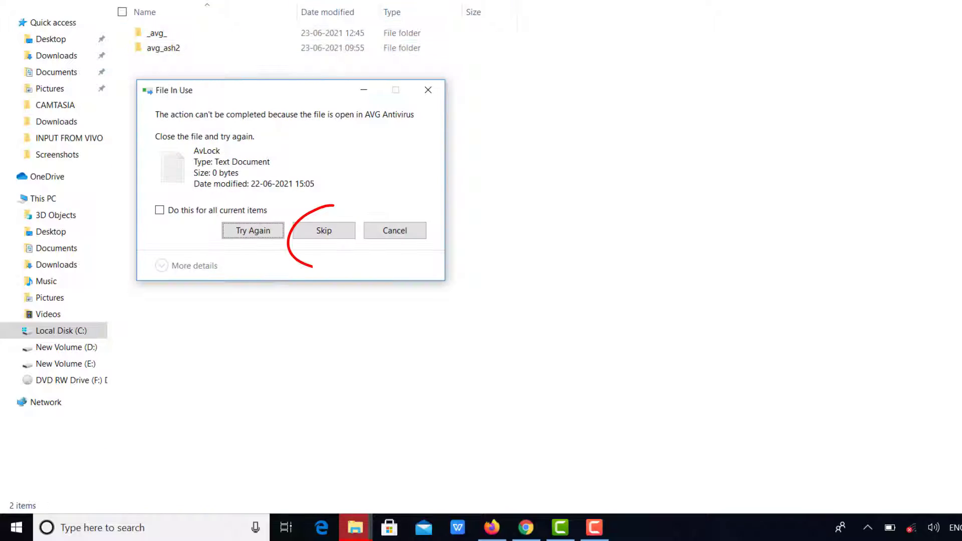
{"action": "left_click", "coordinate": [159, 210]}
{"action": "left_click", "coordinate": [324, 230]}
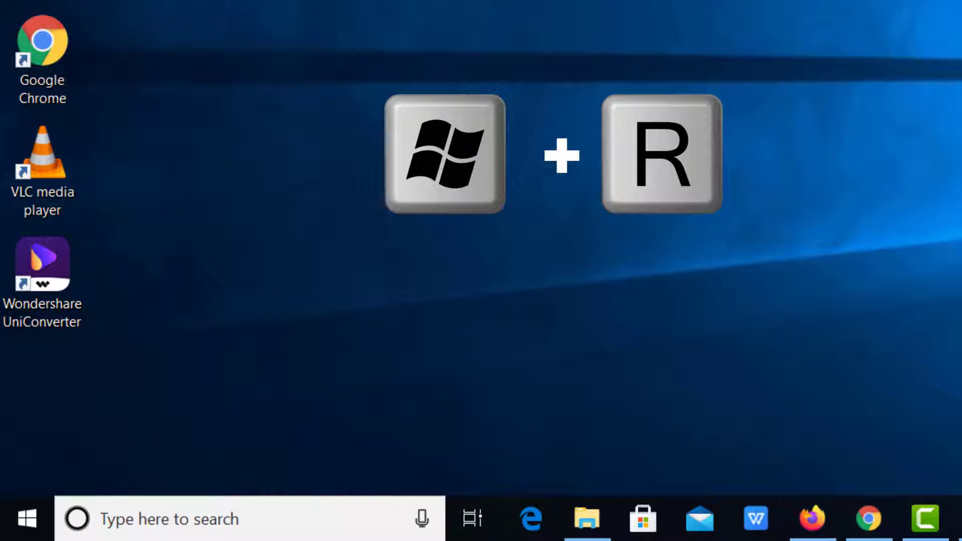
- Open the %temp% folder with the Run command and permanently delete all its contents, skipping the file in use
{"action": "key", "text": "super+r"}
{"action": "type", "text": "%"}
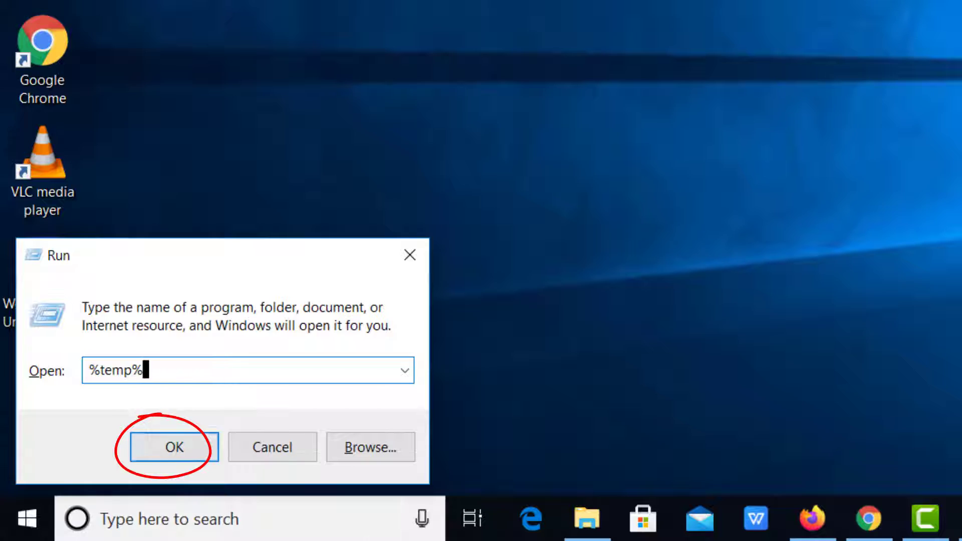
{"action": "left_click", "coordinate": [174, 446]}
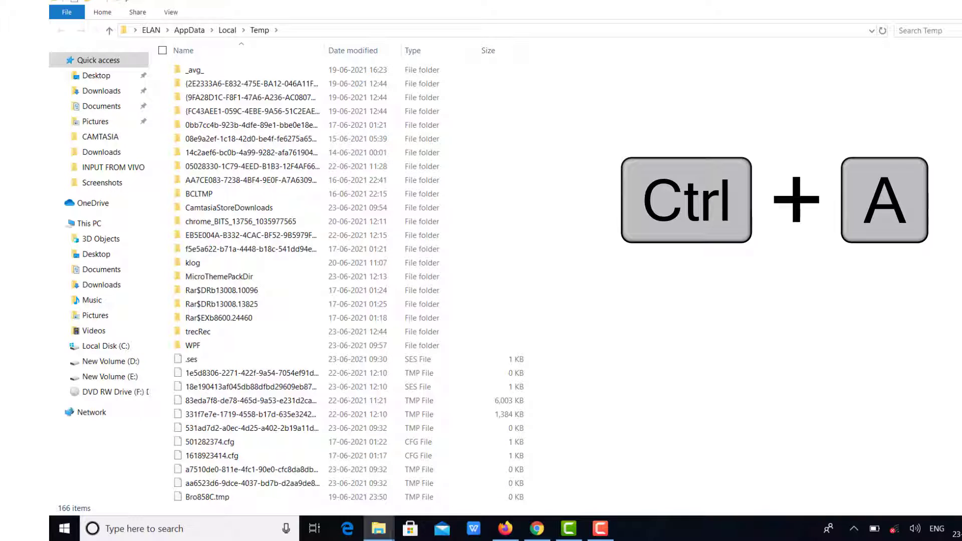
{"action": "key", "text": "ctrl+a"}
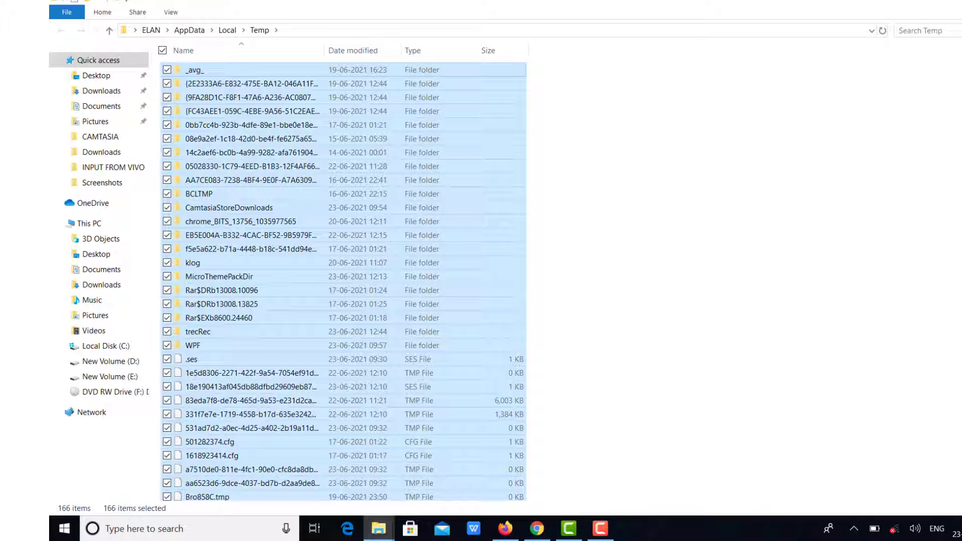
{"action": "key", "text": "shift+Delete"}
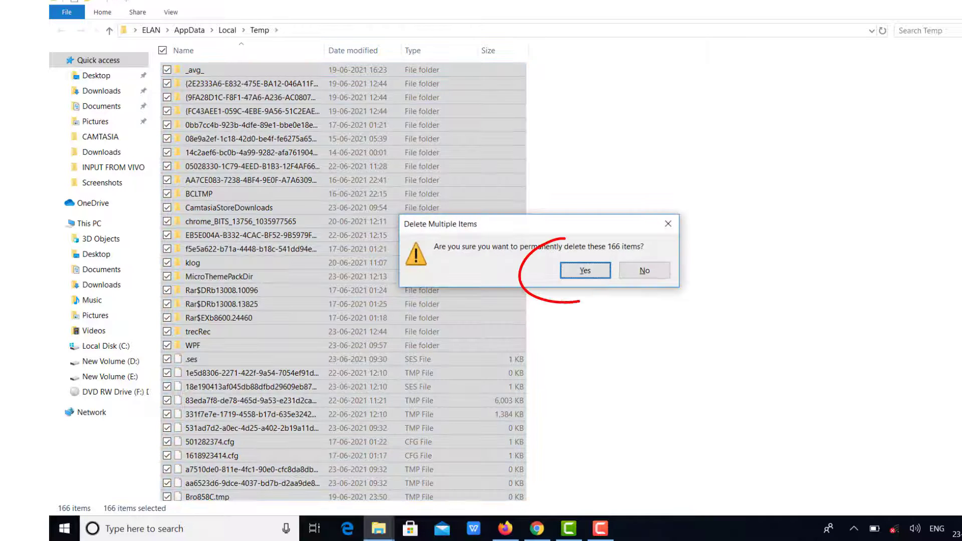
{"action": "key", "text": "Return"}
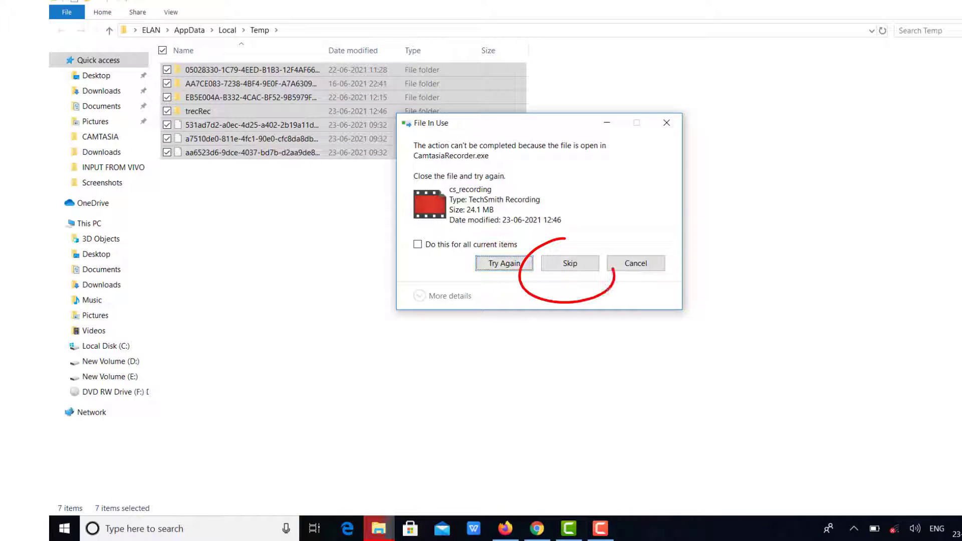
{"action": "left_click", "coordinate": [570, 263]}
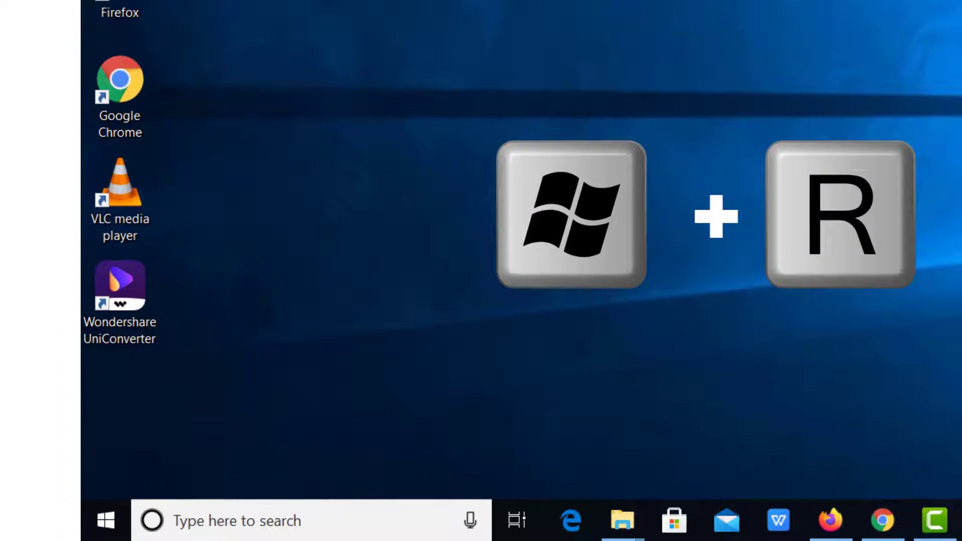
- Open the prefetch folder with the Run command, granting access to it, and permanently delete all its contents
{"action": "key", "text": "super+r"}
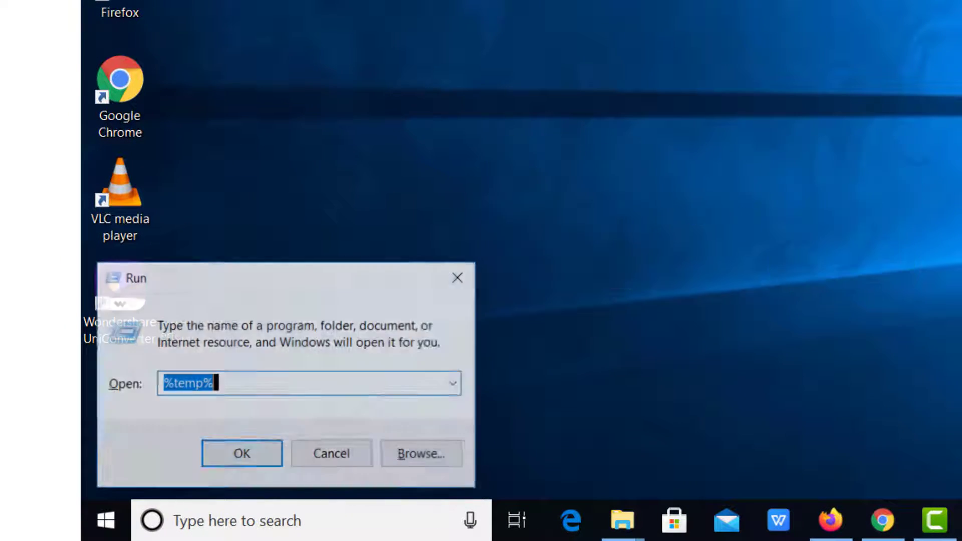
{"action": "type", "text": "prefetch"}
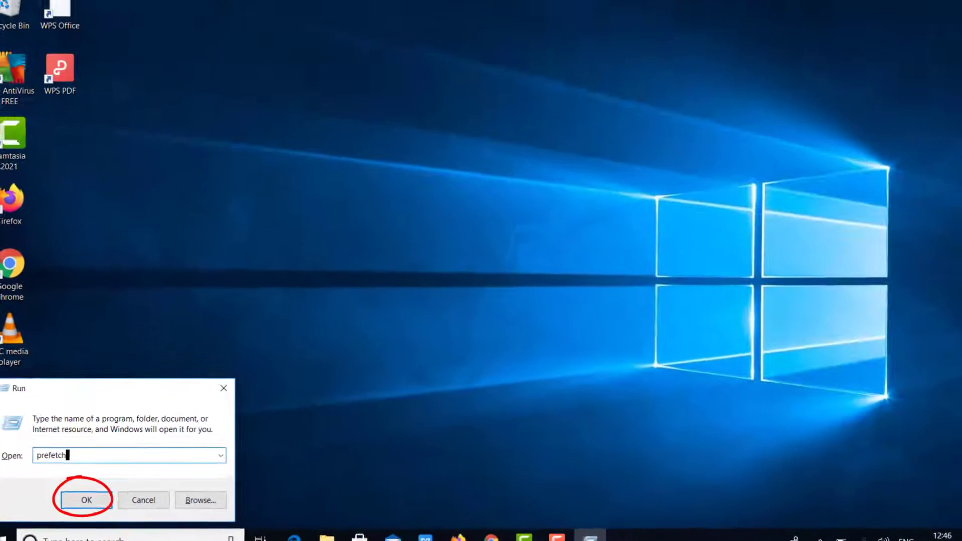
{"action": "key", "text": "Return"}
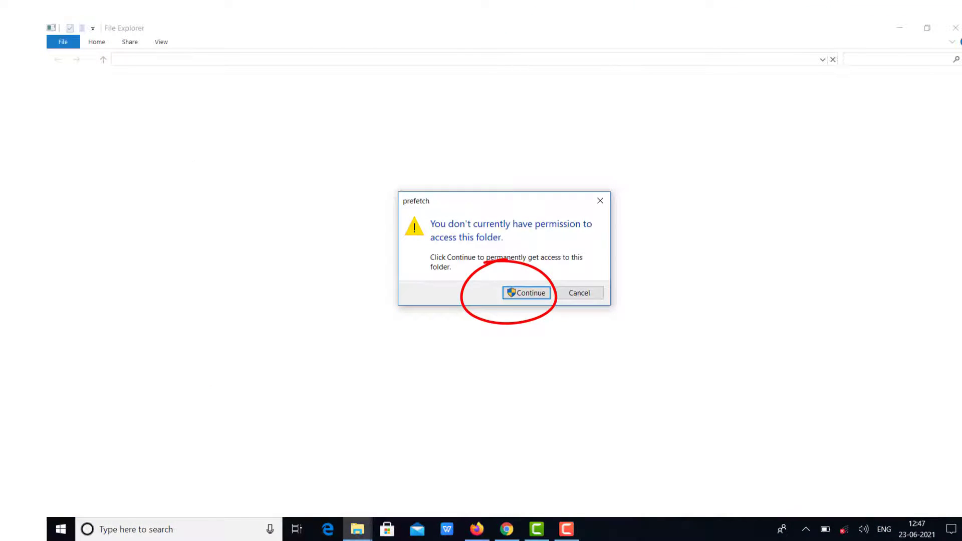
{"action": "key", "text": "Return"}
{"action": "key", "text": "ctrl+a"}
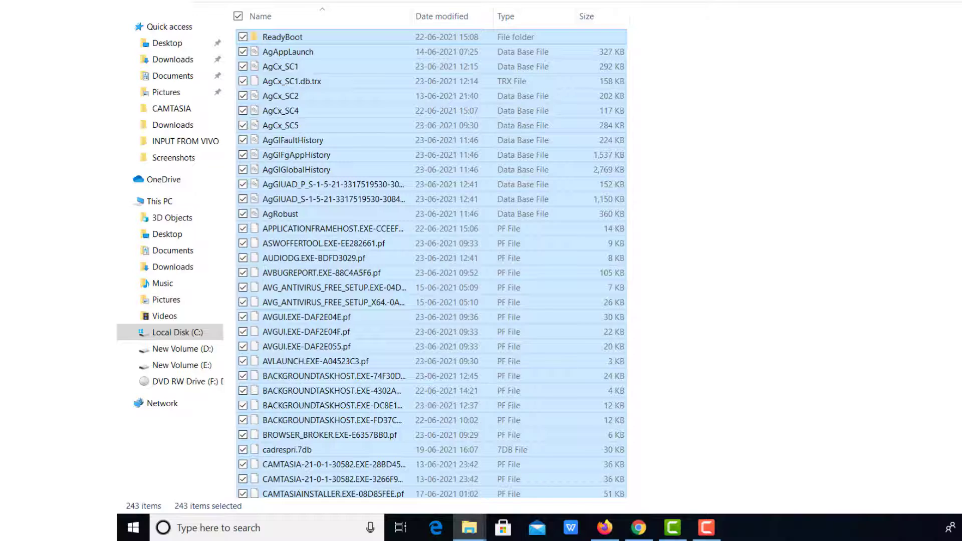
{"action": "key", "text": "shift+Delete"}
{"action": "key", "text": "Return"}
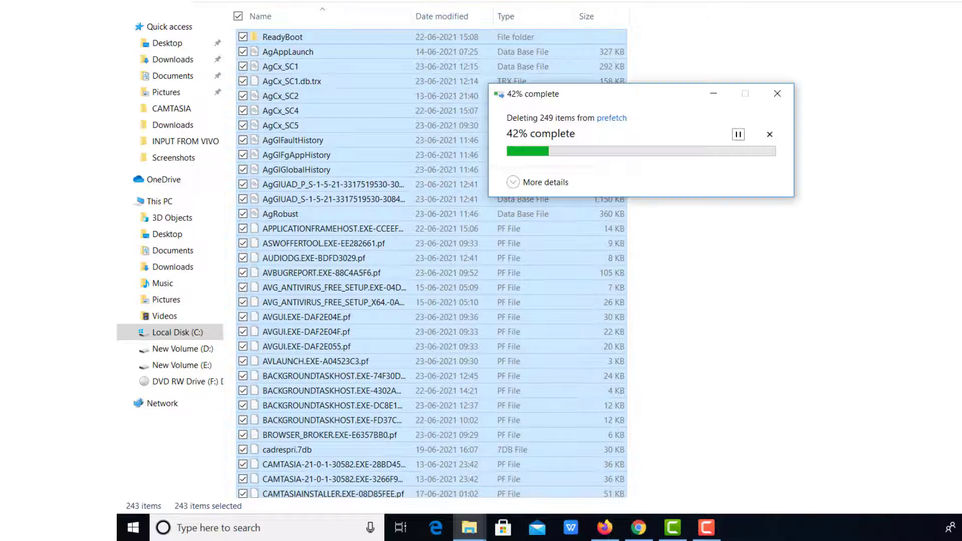
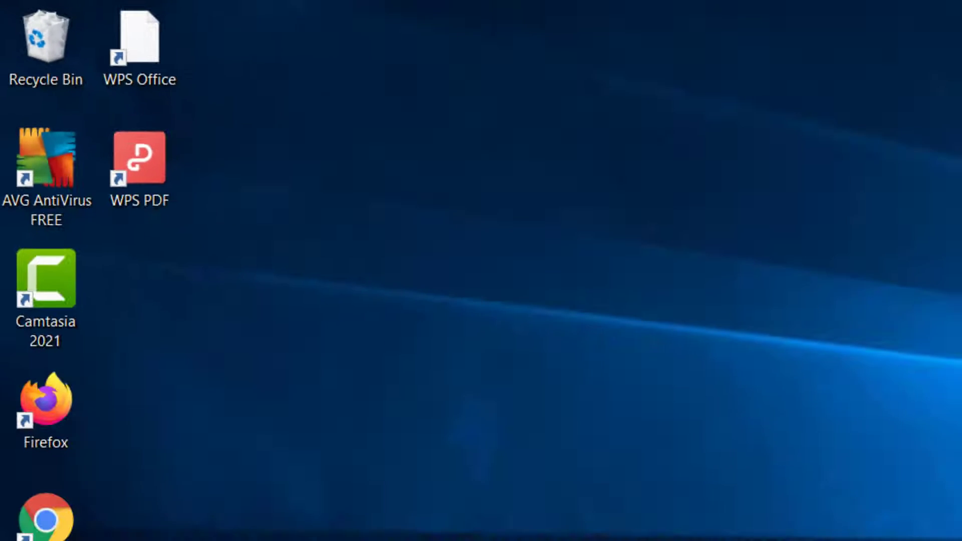
- Open the Recycle Bin and permanently delete all its items, granting administrator permission for the protected folders
{"action": "double_click", "coordinate": [46, 47]}
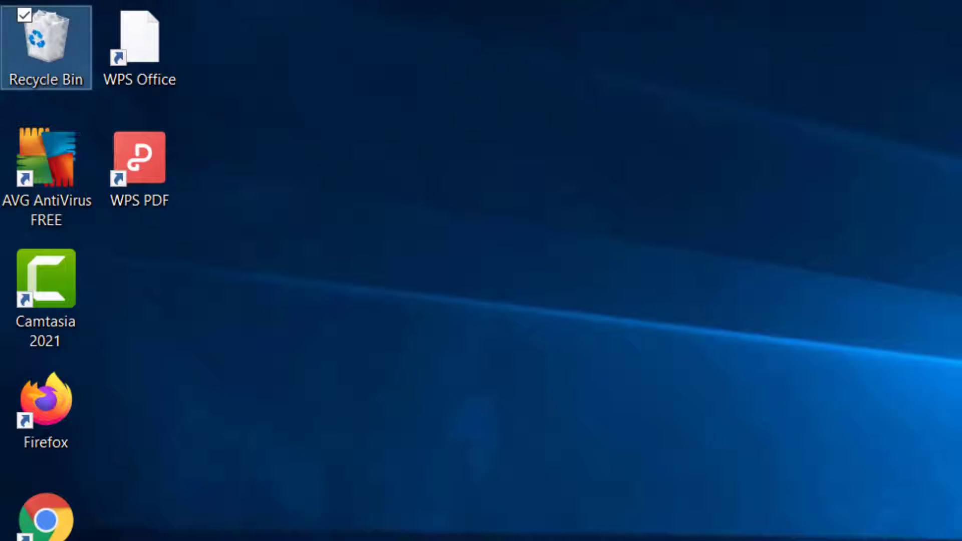
{"action": "key", "text": "Return"}
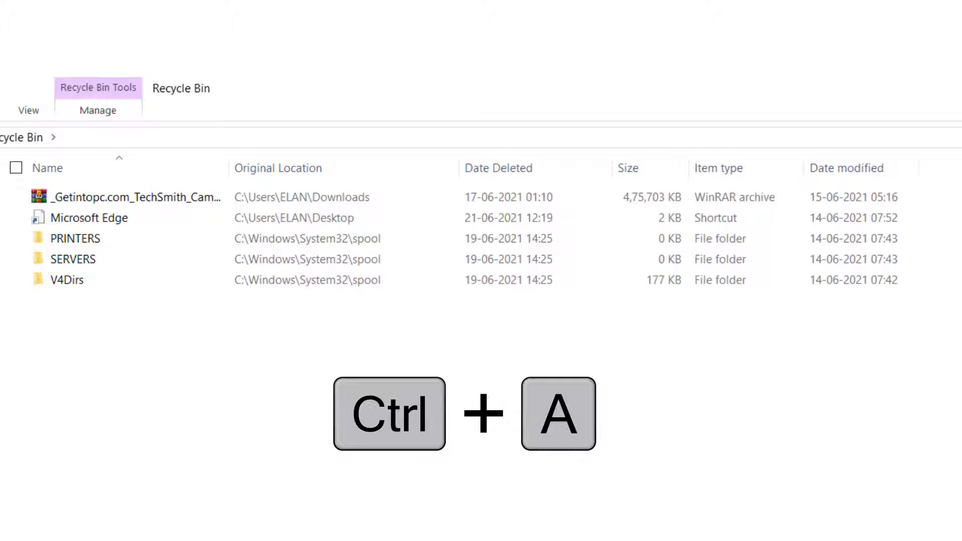
{"action": "key", "text": "ctrl+a"}
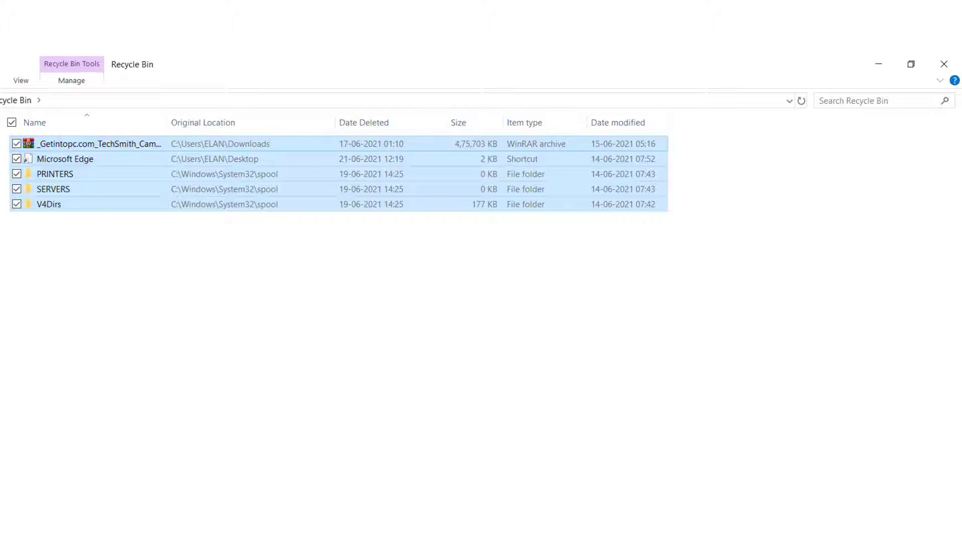
{"action": "key", "text": "Delete"}
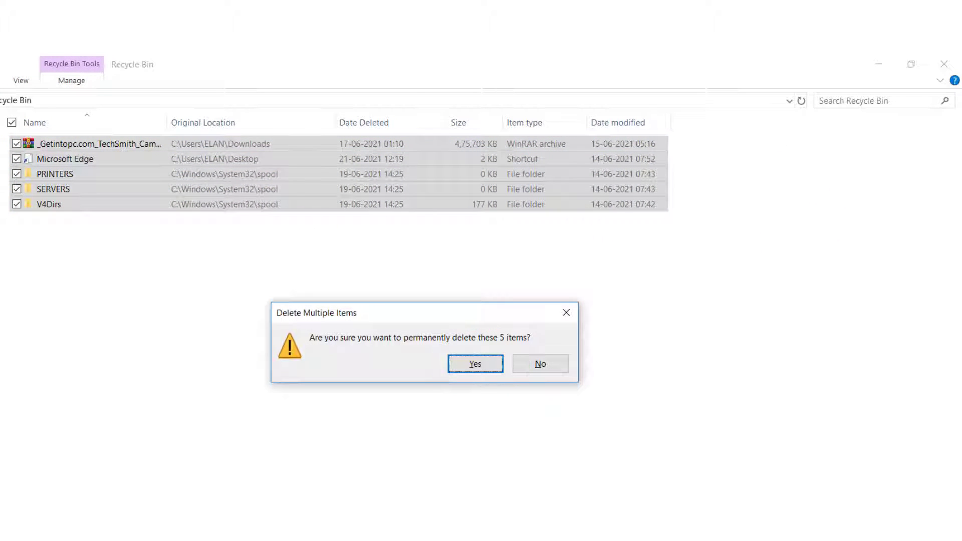
{"action": "key", "text": "Return"}
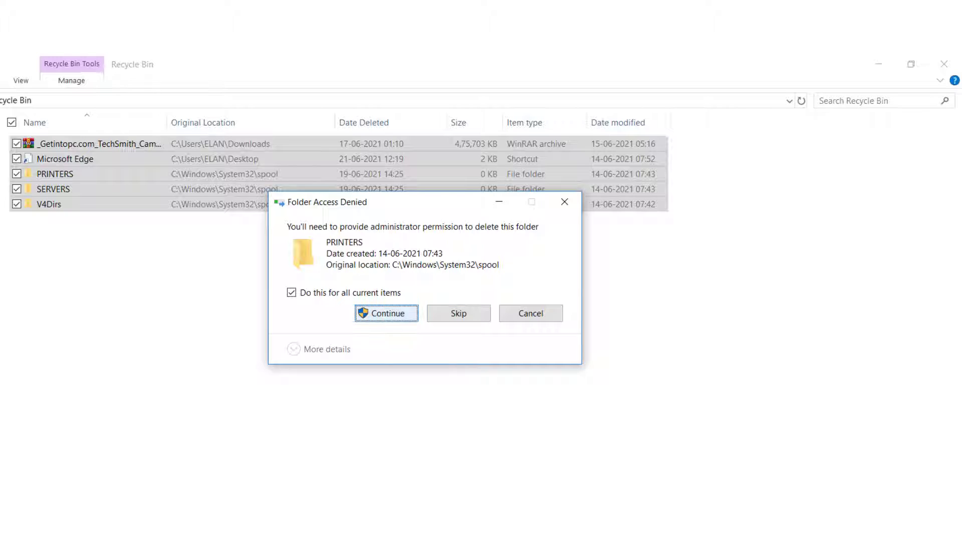
{"action": "key", "text": "Return"}
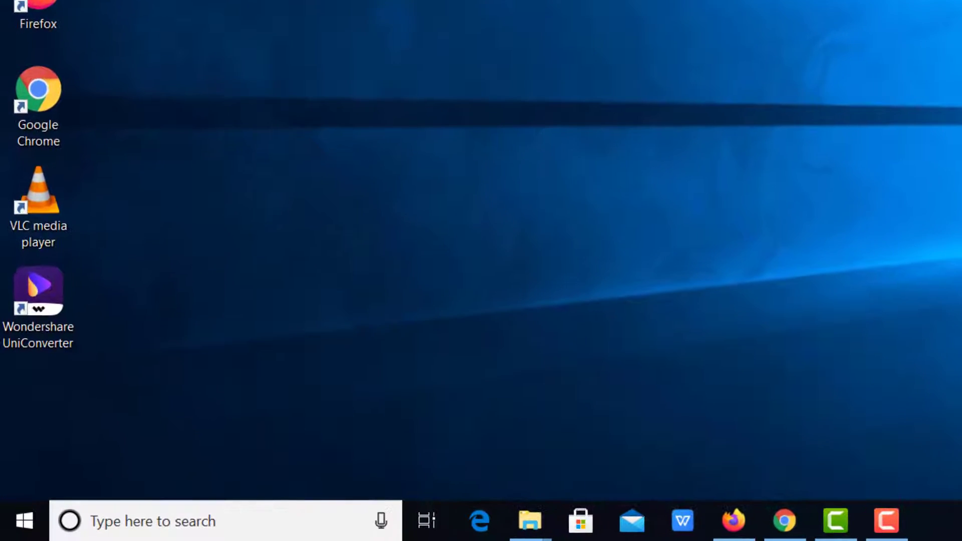
- Find Disk Cleanup through the Windows search and start it for drive C:
{"action": "left_click", "coordinate": [78, 524]}
{"action": "type", "text": "clear"}
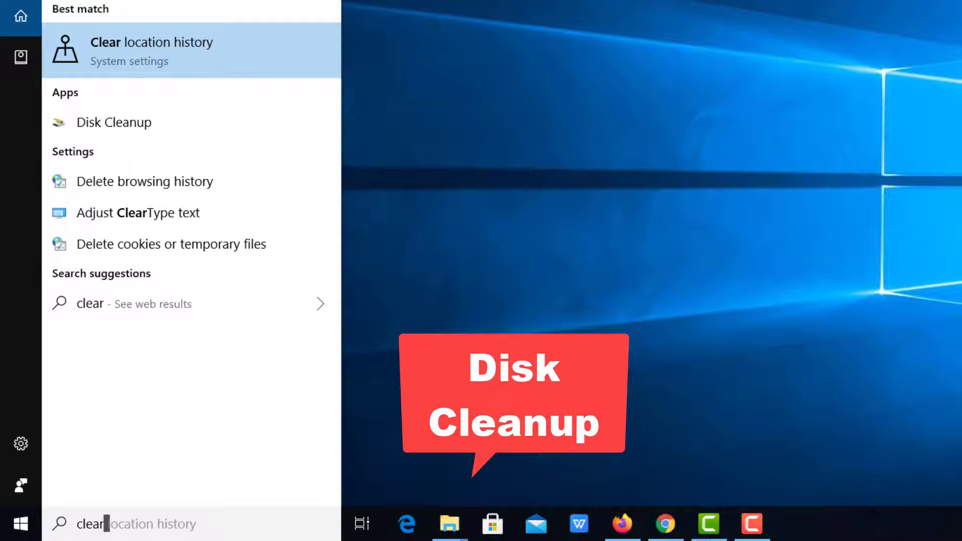
{"action": "key", "text": "BackSpace"}
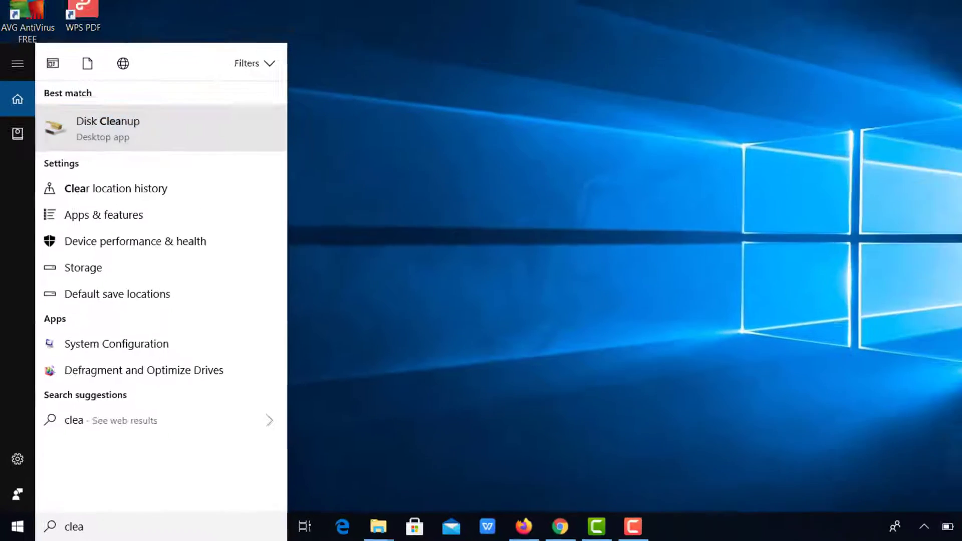
{"action": "key", "text": "Return"}
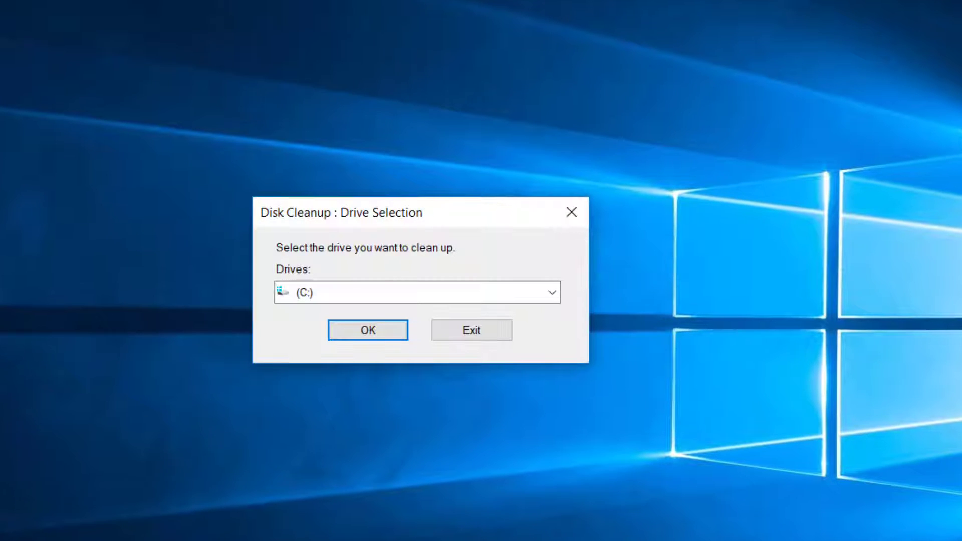
{"action": "key", "text": "alt+Down"}
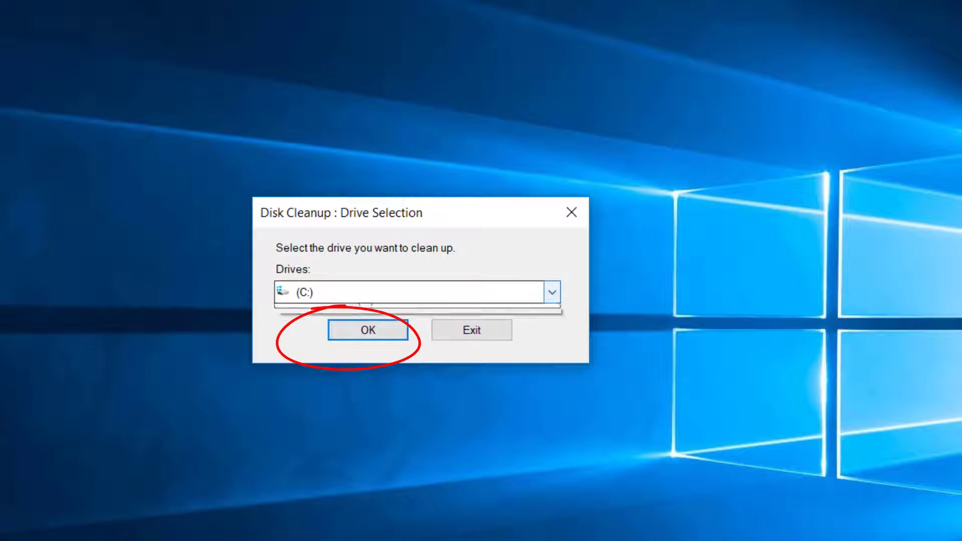
{"action": "key", "text": "Return"}
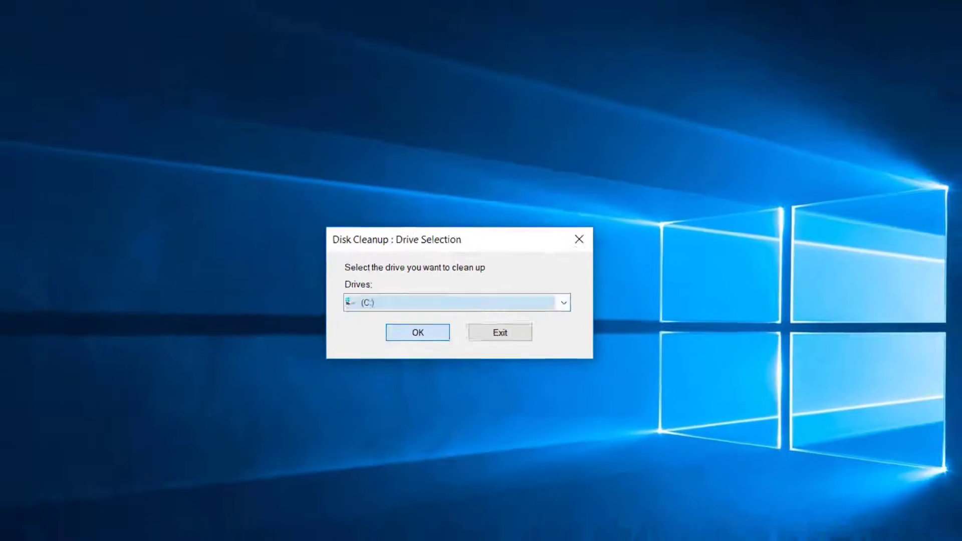
{"action": "key", "text": "Return"}
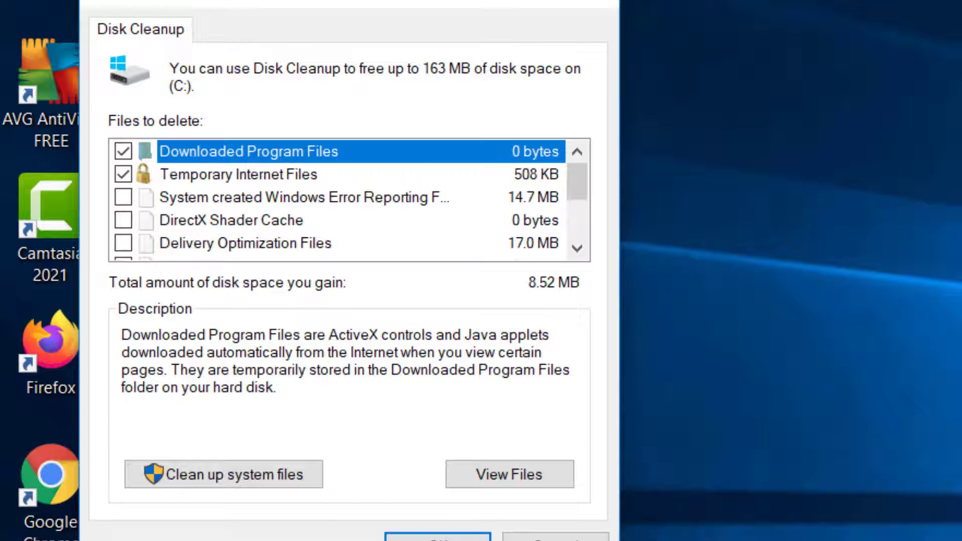
- Mark all remaining file categories for cleanup, from Windows Error Reporting, DirectX Shader Cache and Delivery Optimization Files through Mixed Reality, OneDrive files, Recycle Bin and Temporary files
{"action": "left_click", "coordinate": [123, 197]}
{"action": "scroll", "coordinate": [340, 200], "scroll_direction": "down", "scroll_amount": 2}
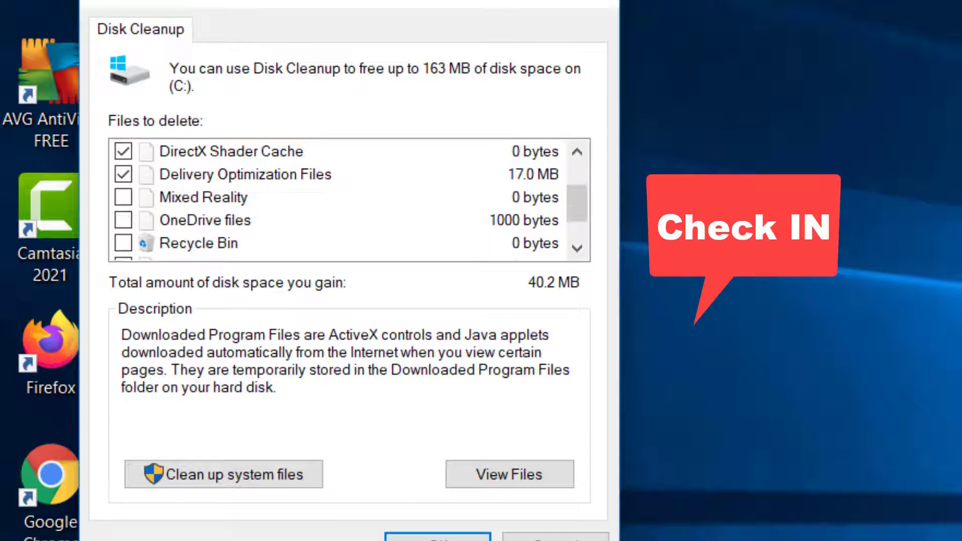
{"action": "scroll", "coordinate": [341, 201], "scroll_direction": "up", "scroll_amount": 1}
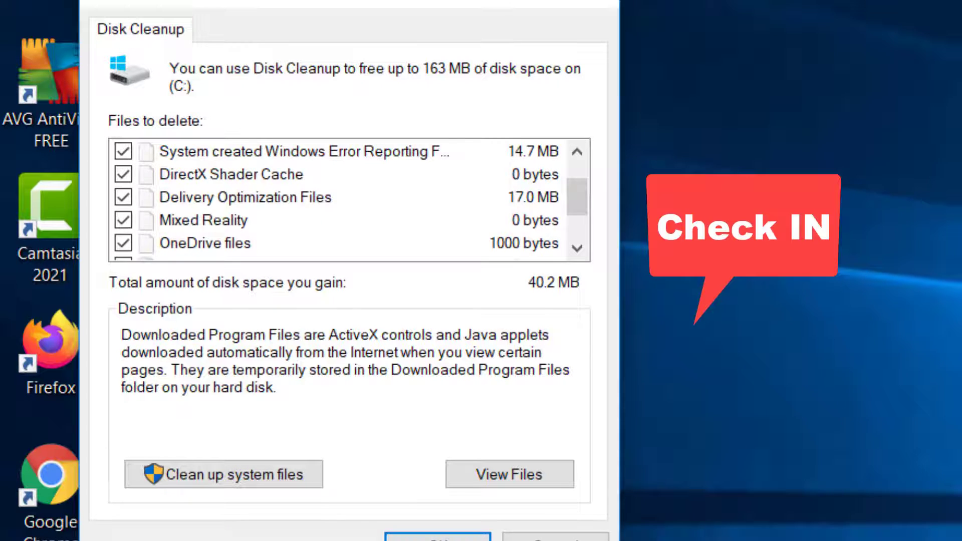
{"action": "scroll", "coordinate": [349, 200], "scroll_direction": "down", "scroll_amount": 1}
{"action": "left_click", "coordinate": [123, 220]}
{"action": "left_click", "coordinate": [123, 196]}
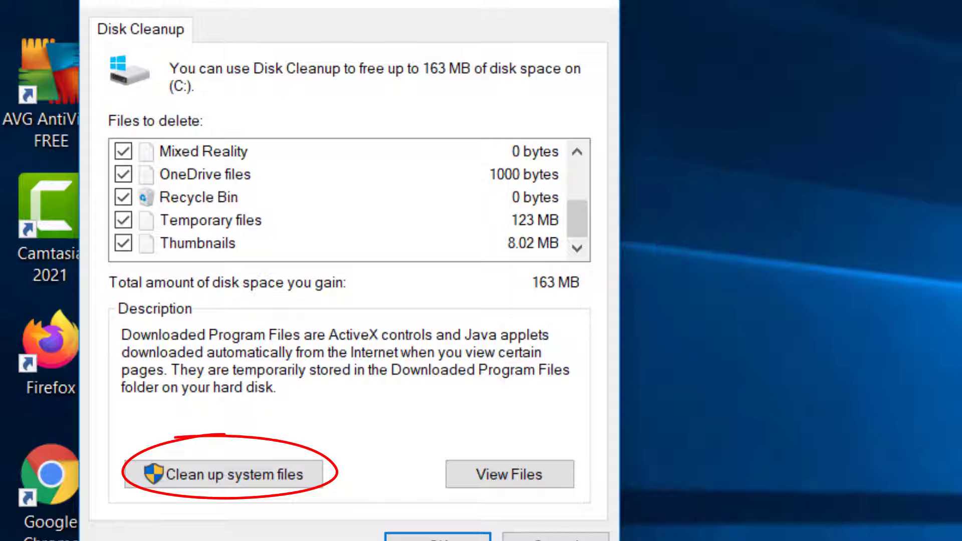
{"action": "scroll", "coordinate": [350, 200], "scroll_direction": "up", "scroll_amount": 2}
{"action": "scroll", "coordinate": [349, 199], "scroll_direction": "down", "scroll_amount": 2}
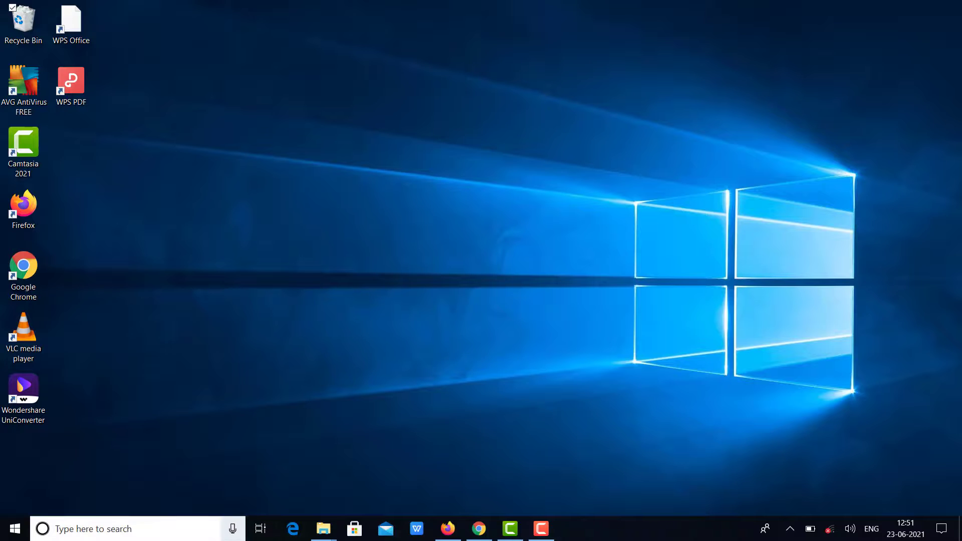
- Search Windows for "uni", open Add or remove programs, and look through the list of installed apps
{"action": "left_click", "coordinate": [56, 528]}
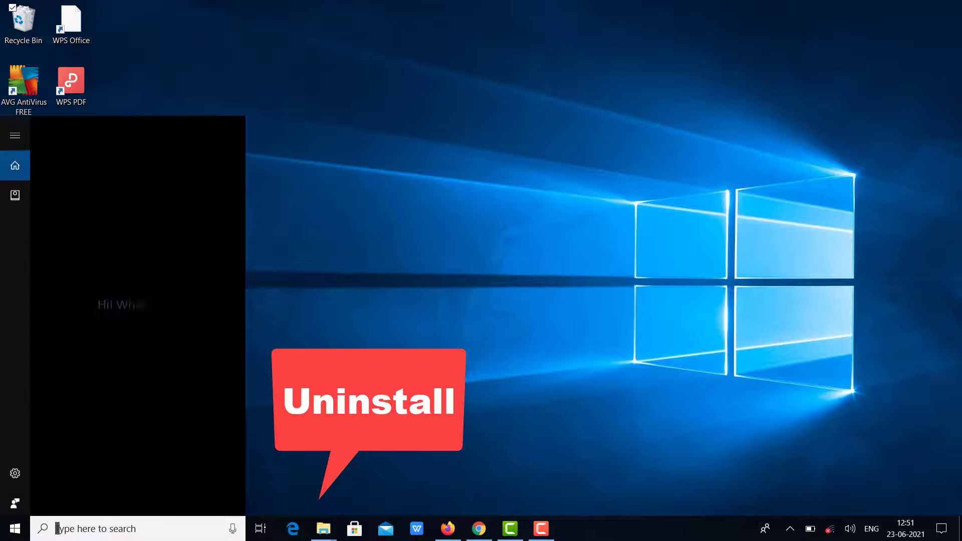
{"action": "type", "text": "uni"}
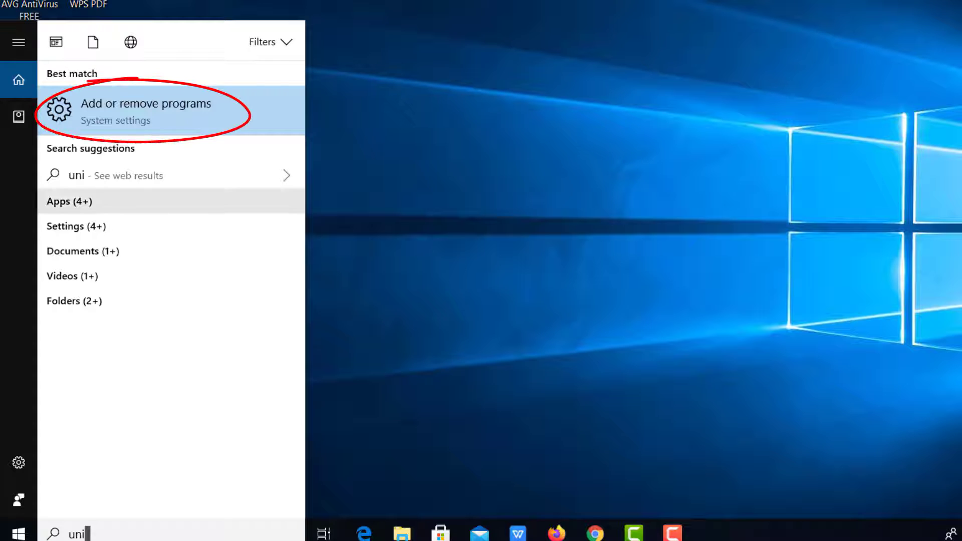
{"action": "key", "text": "Return"}
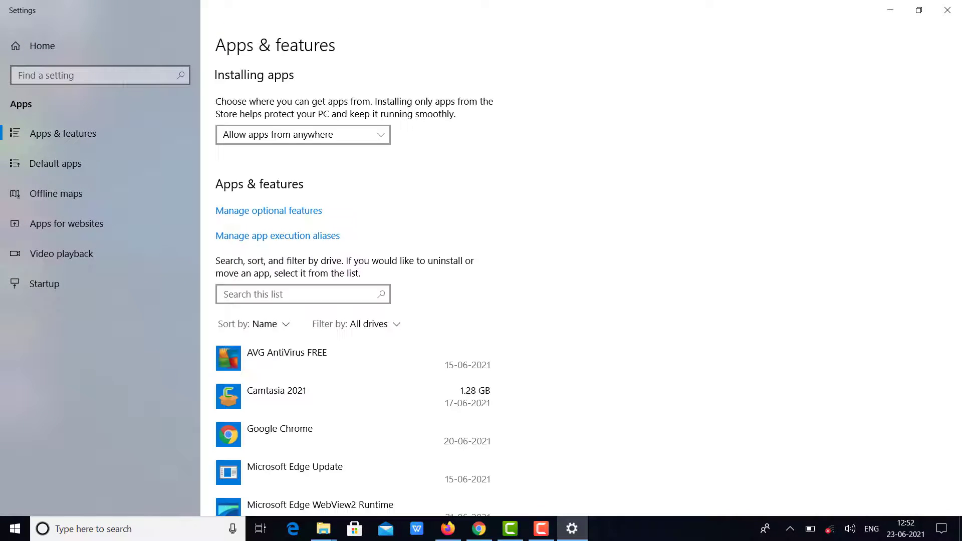
{"action": "scroll", "coordinate": [351, 240], "scroll_direction": "down", "scroll_amount": 5}
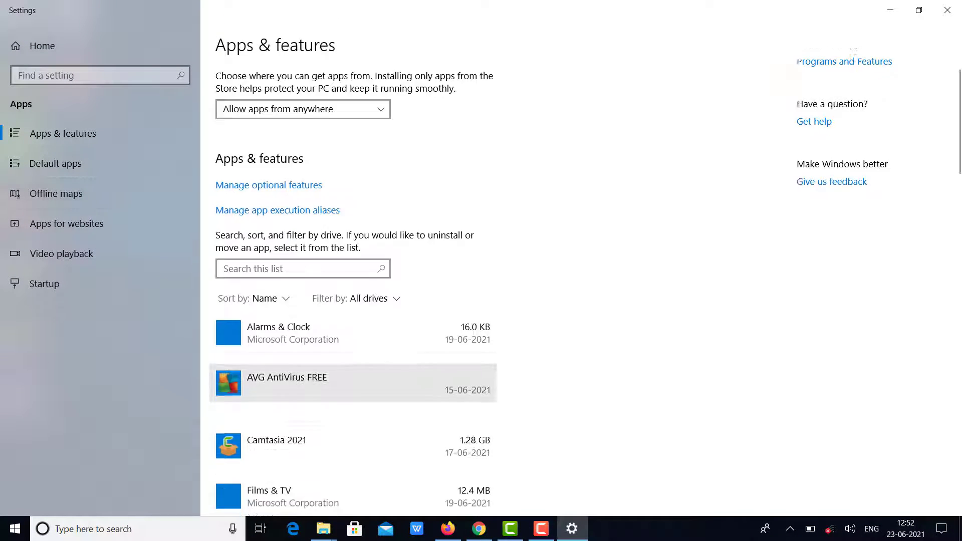
- Find Xbox Live at the end of the installed apps list and start uninstalling it
{"action": "scroll", "coordinate": [351, 301], "scroll_direction": "down", "scroll_amount": 20}
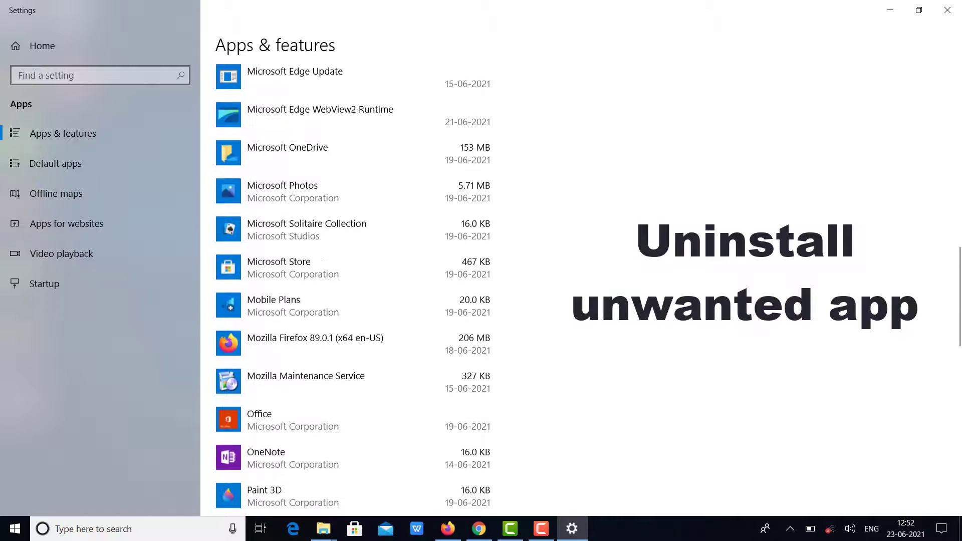
{"action": "scroll", "coordinate": [350, 338], "scroll_direction": "down", "scroll_amount": 12}
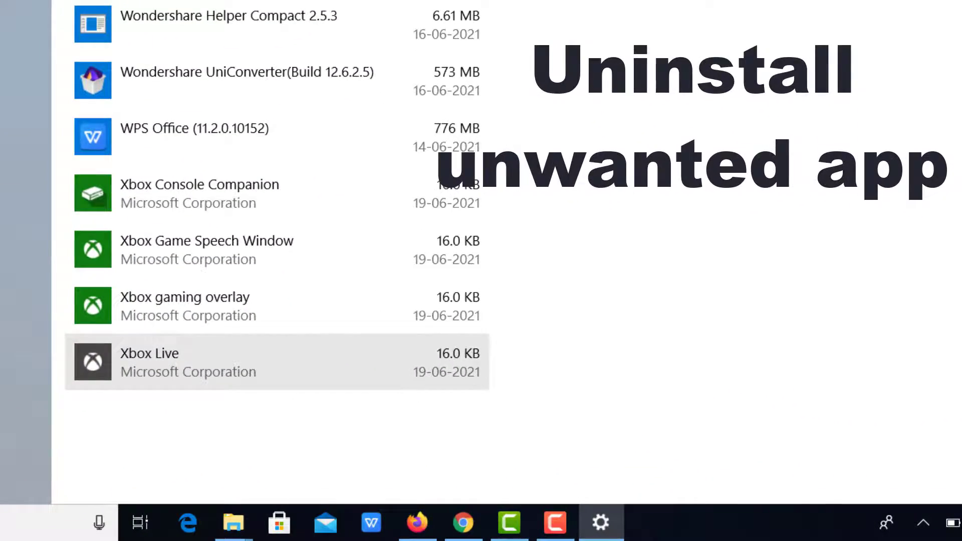
{"action": "left_click", "coordinate": [276, 362]}
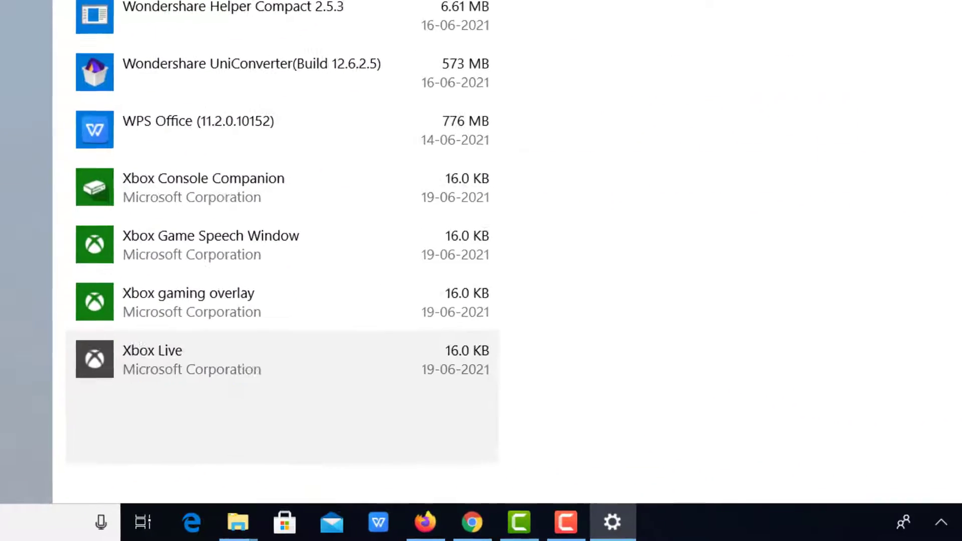
{"action": "scroll", "coordinate": [276, 361], "scroll_direction": "down", "scroll_amount": 2}
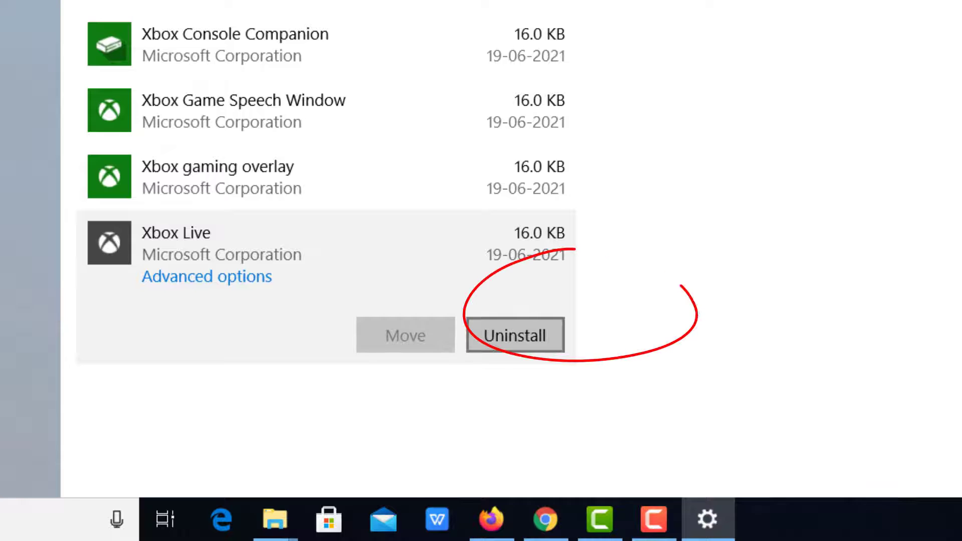
{"action": "left_click", "coordinate": [514, 334]}
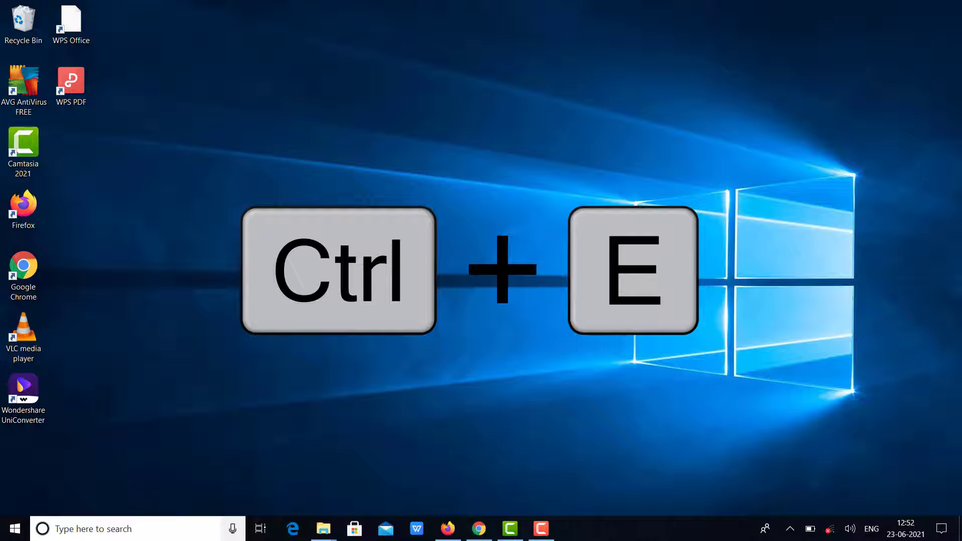
- Switch to File Explorer, open the properties of Local Disk (C:), and launch its drive optimization and defragmentation tool
{"action": "key", "text": "ctrl+e"}
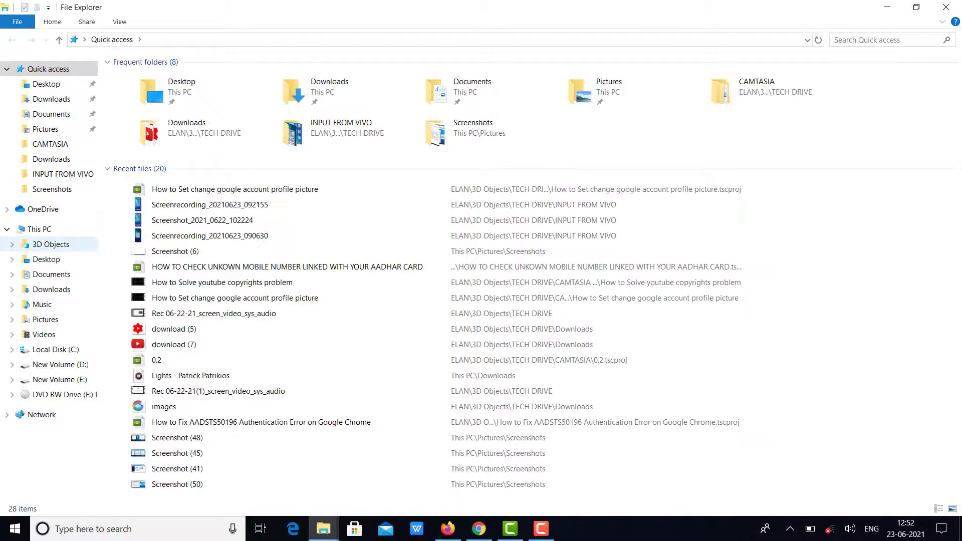
{"action": "left_click", "coordinate": [55, 349]}
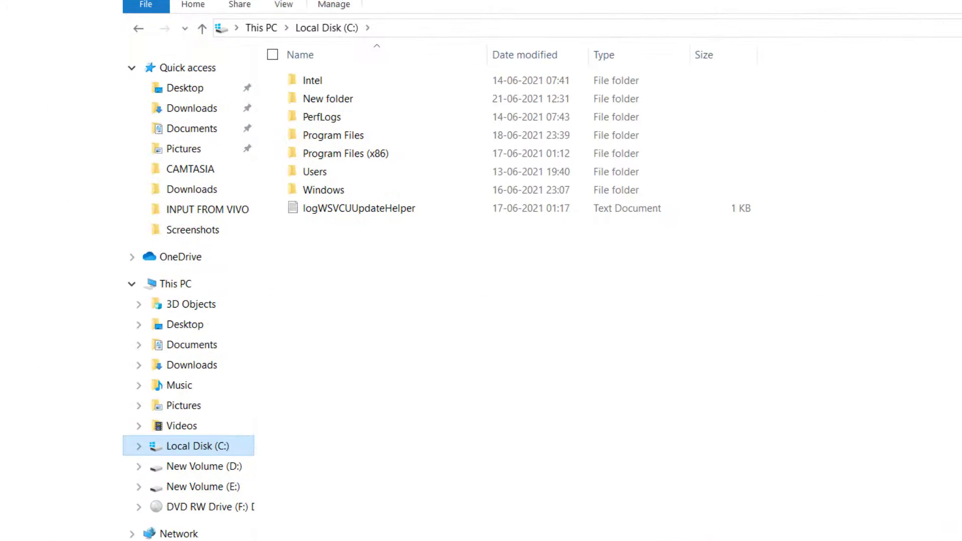
{"action": "right_click", "coordinate": [129, 446]}
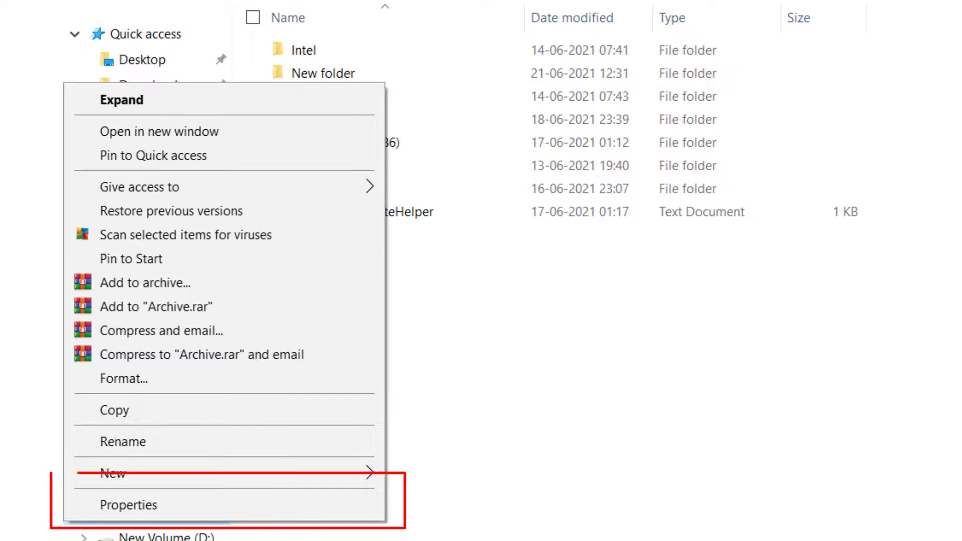
{"action": "left_click", "coordinate": [128, 504]}
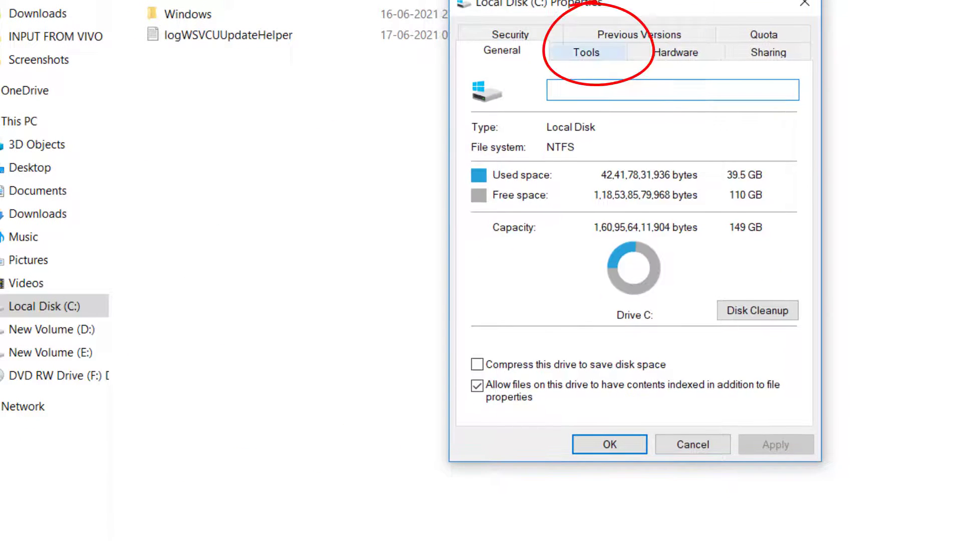
{"action": "left_click", "coordinate": [586, 52]}
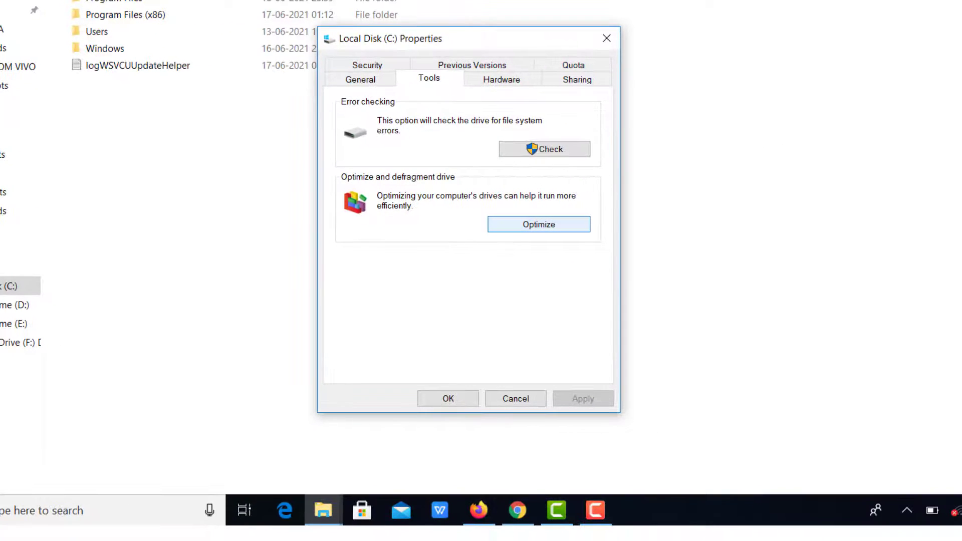
{"action": "left_click", "coordinate": [539, 224]}
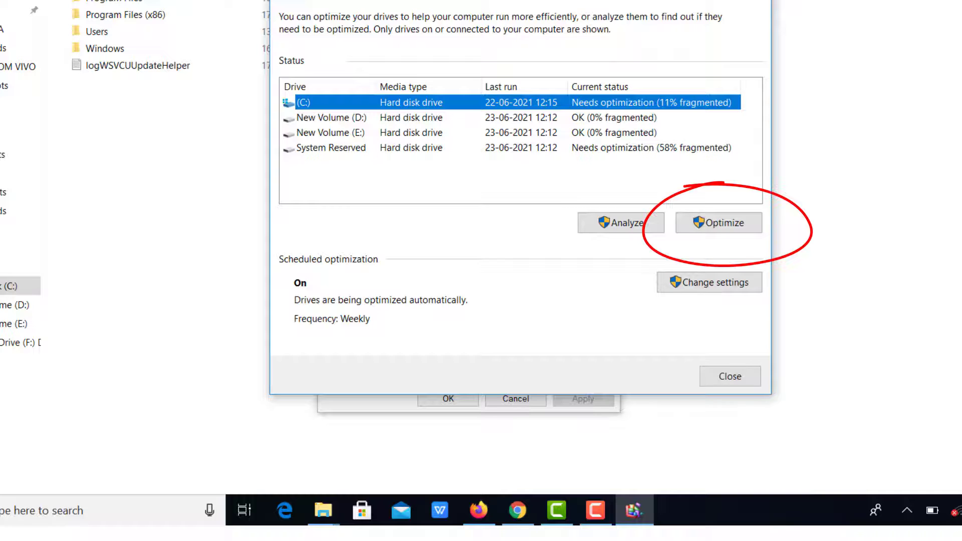